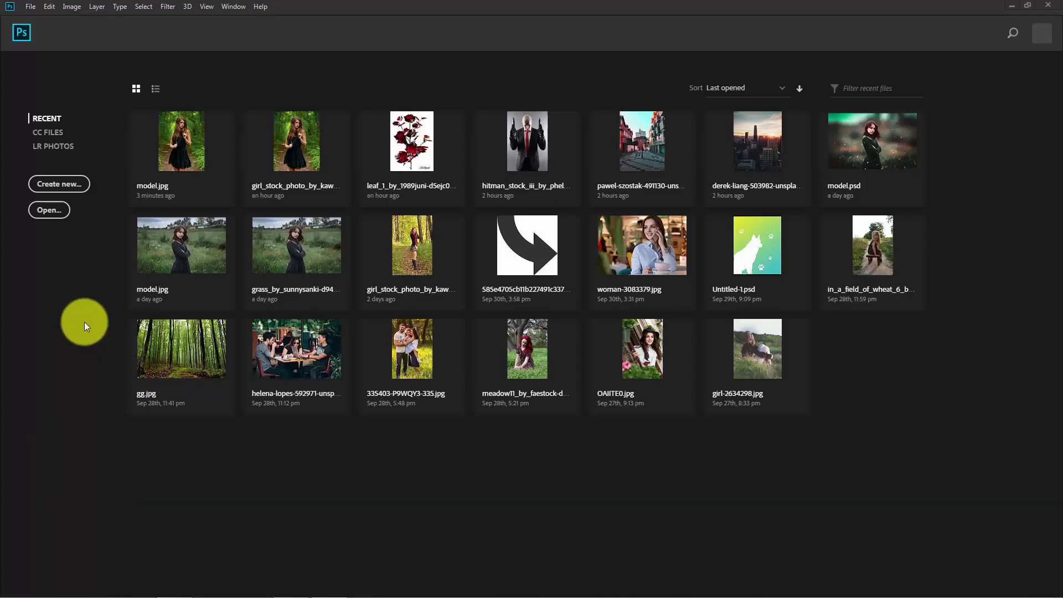
Open model.jpg from the project folder in Photoshop
left_click(29, 6)
left_click(42, 33)
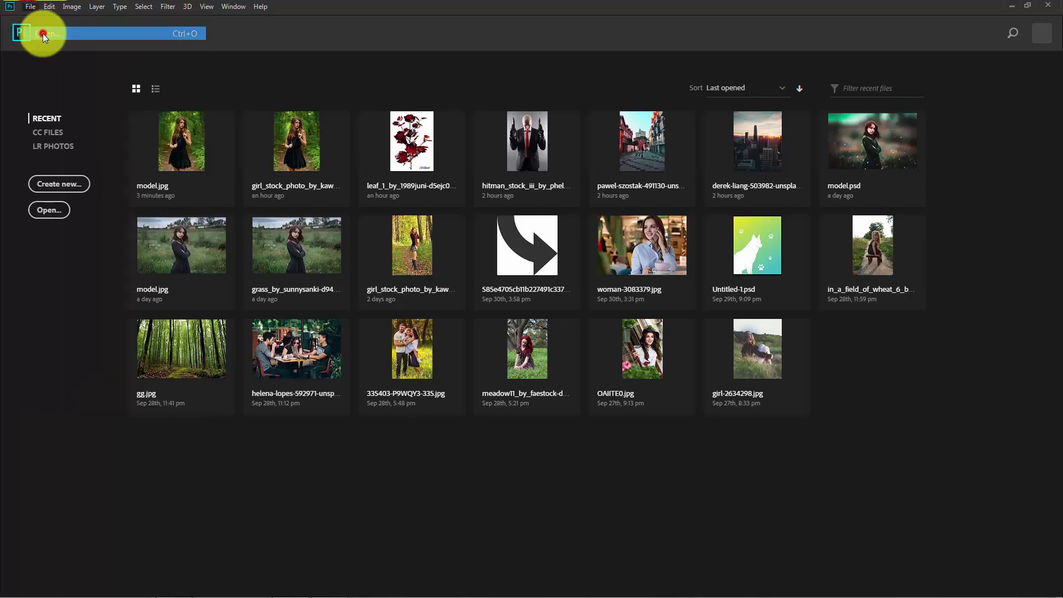
left_click(145, 112)
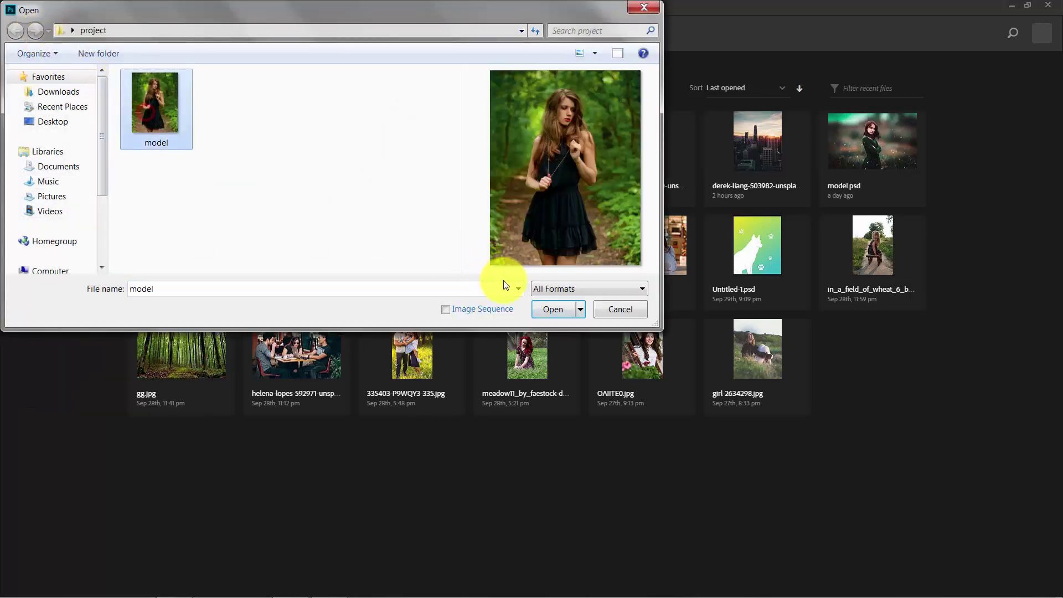
left_click(550, 309)
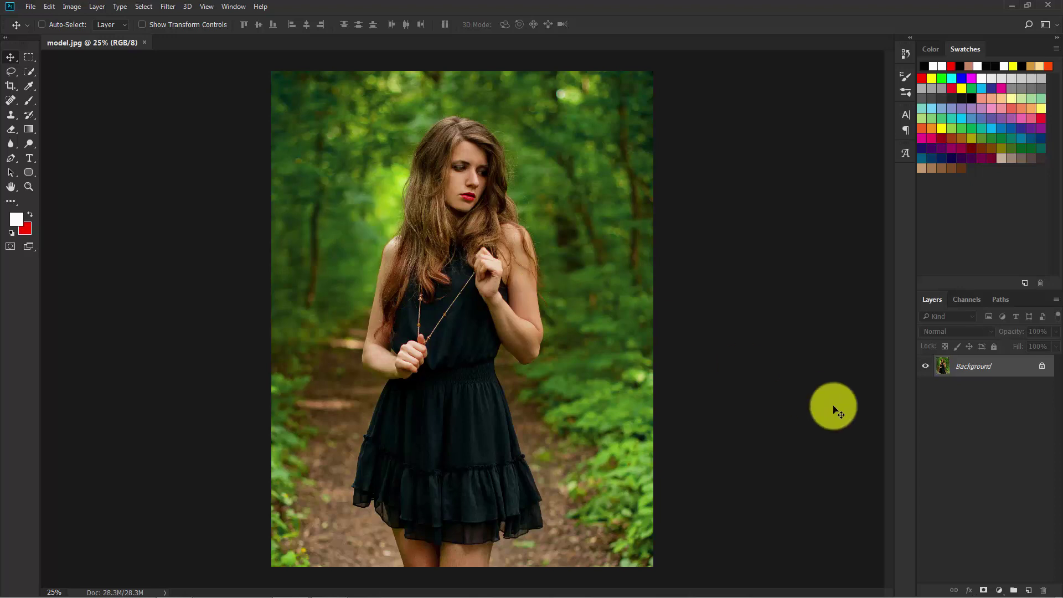
Add a Channel Mixer layer with Blue output at Green 100, Blue 0, then compare before/after
left_click(999, 589)
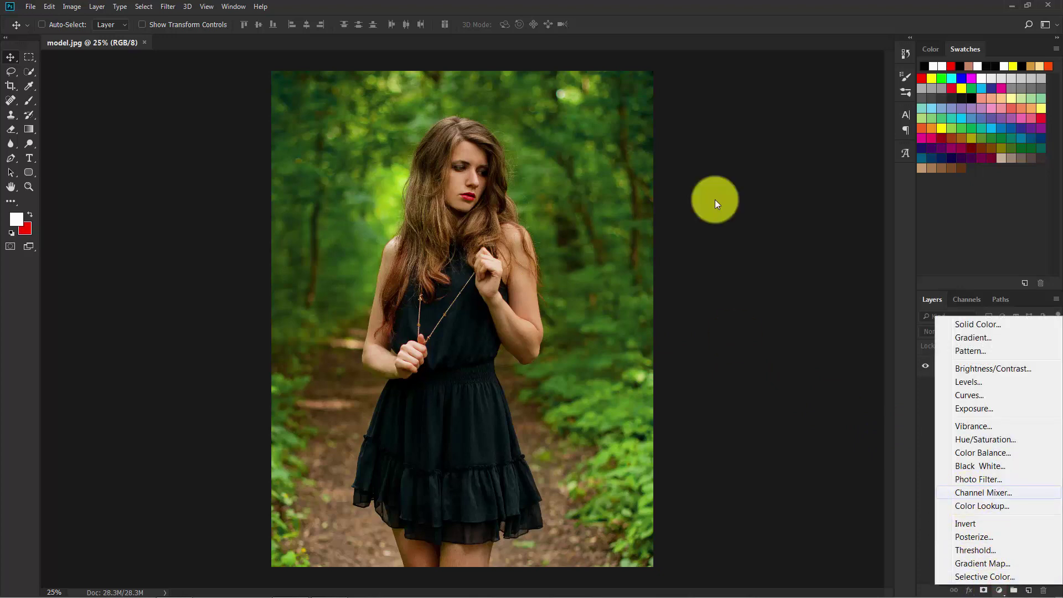
key("Return")
left_click(715, 202)
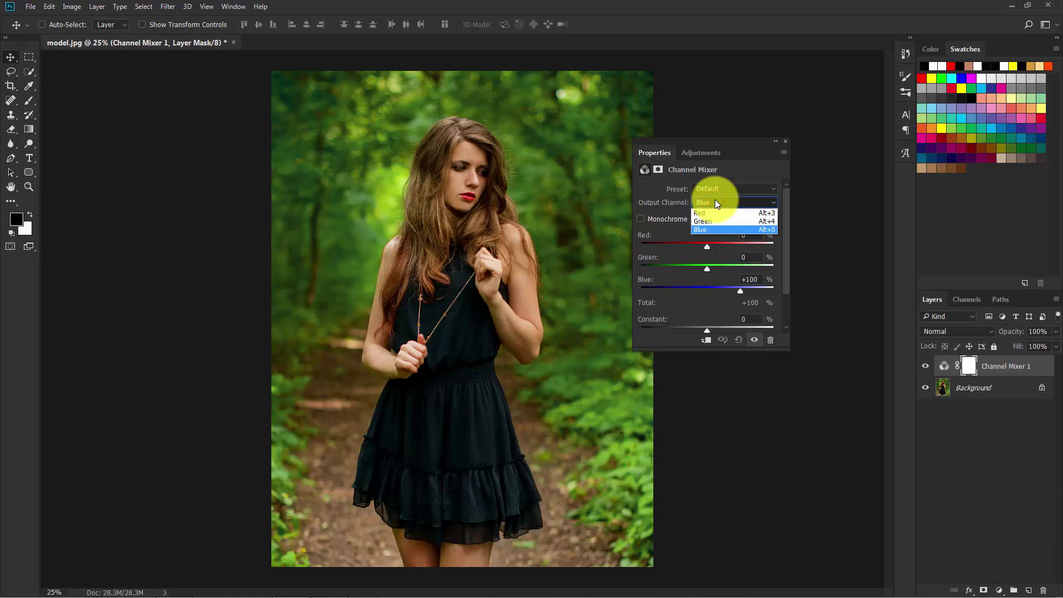
left_click(711, 230)
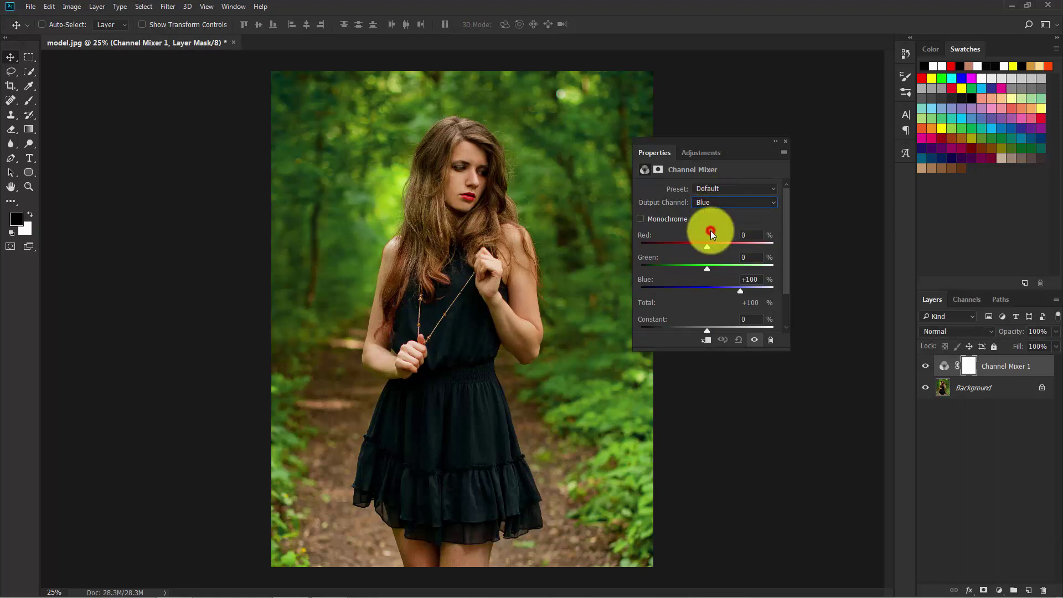
left_click(734, 259)
type("1")
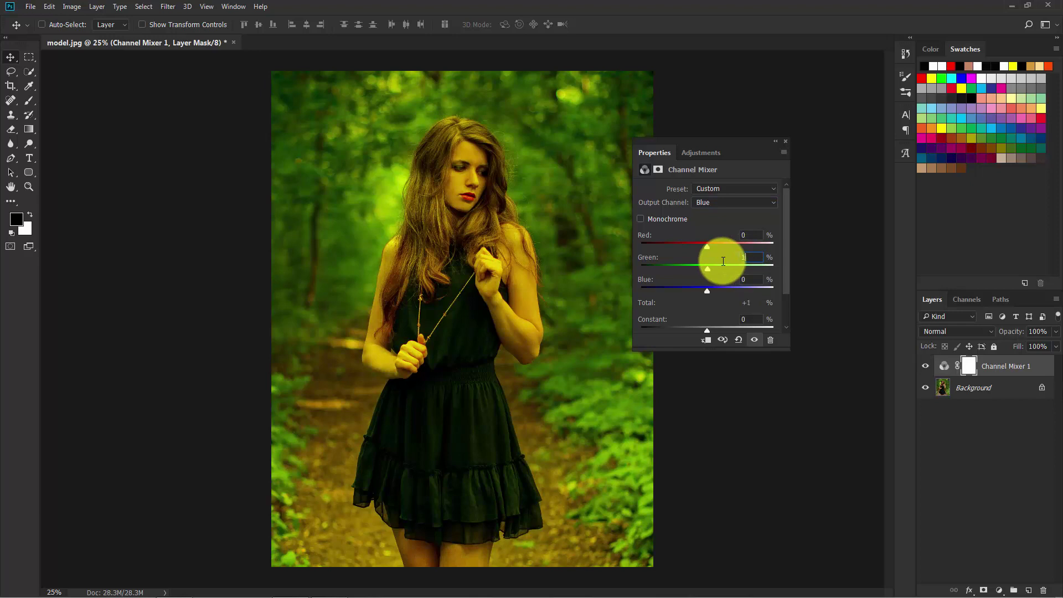
type("00")
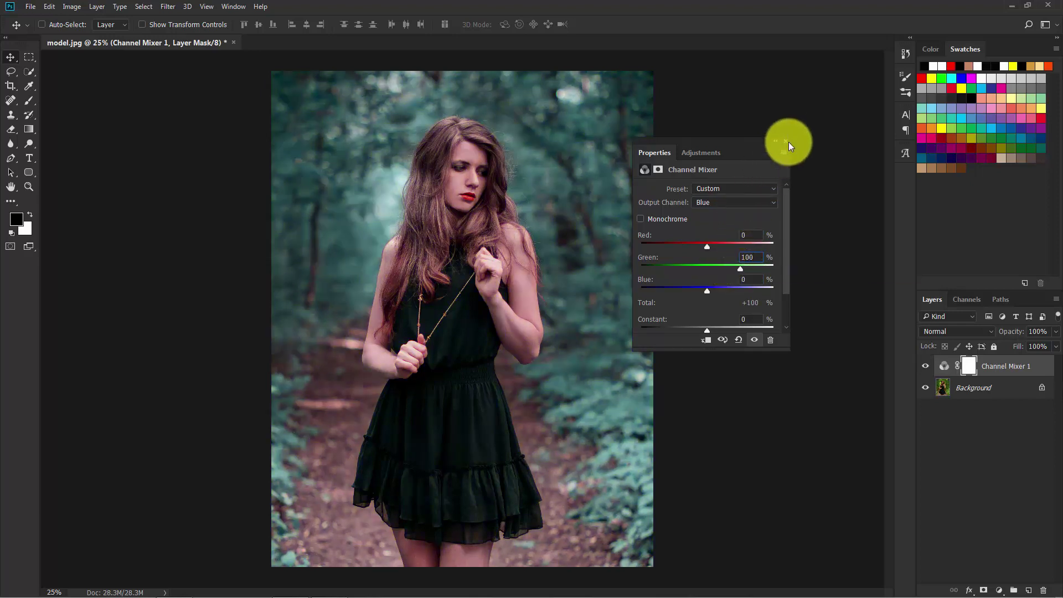
left_click(786, 142)
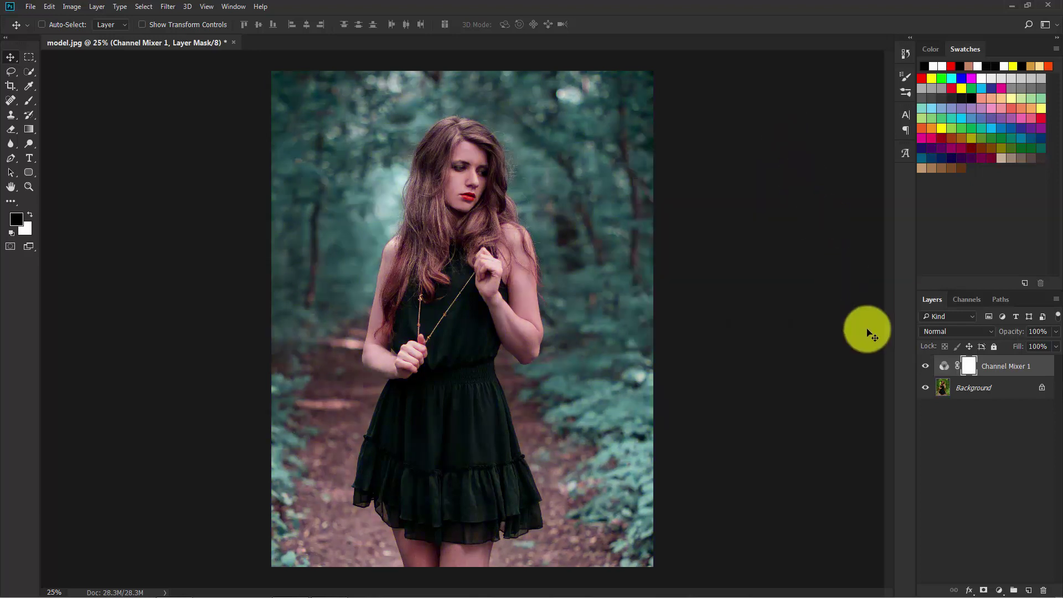
left_click(925, 366)
left_click(925, 365)
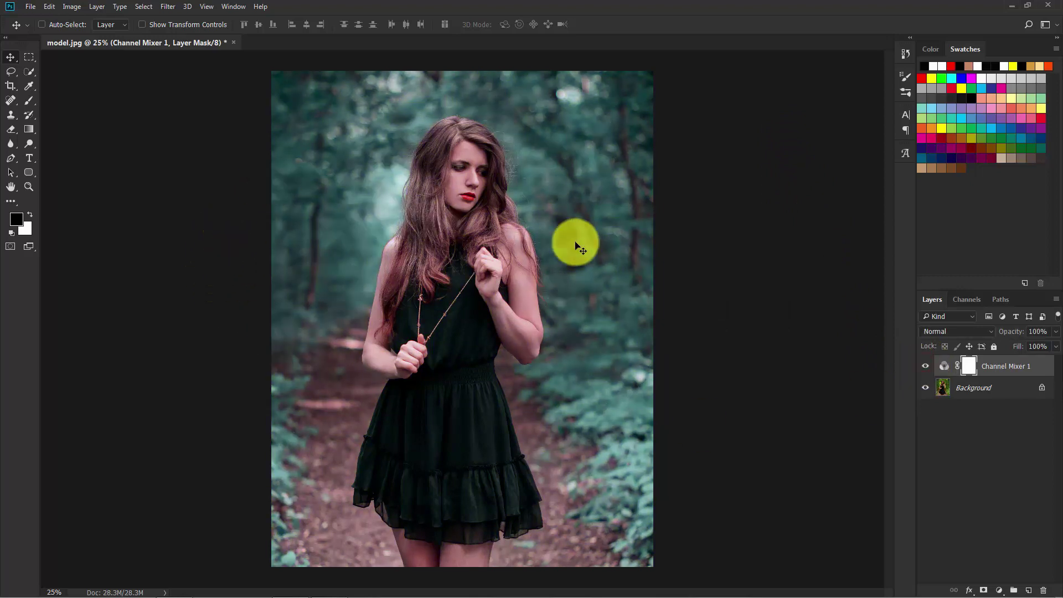
Stamp all visible layers into a new Layer 1 with Ctrl+Shift+Alt+E
left_click(964, 424)
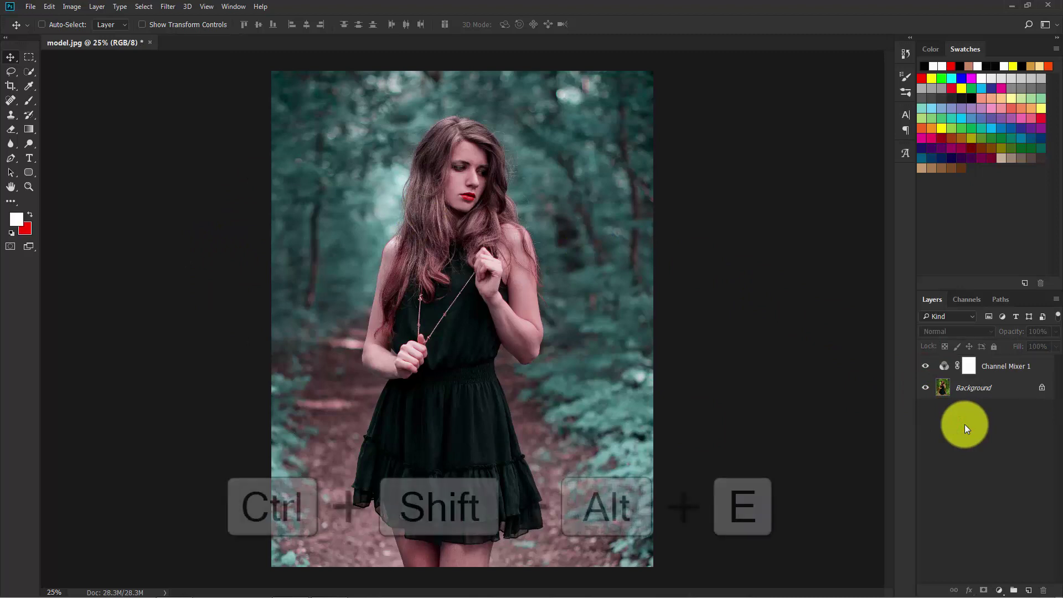
key("ctrl+shift+alt+e")
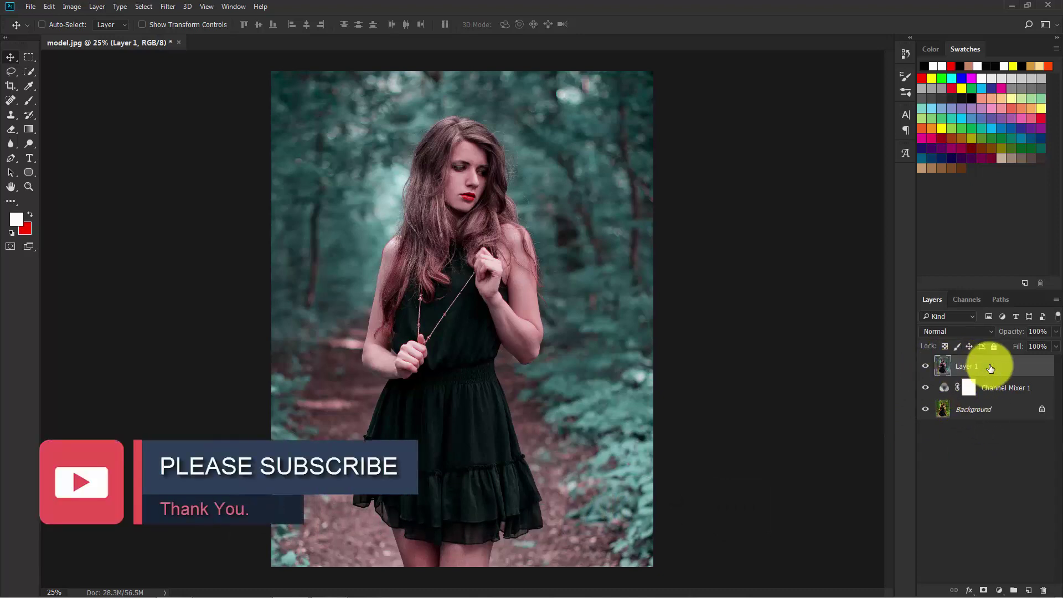
In the Camera Raw Filter, set Contrast +14, Shadows -47 and Clarity +12
left_click(176, 4)
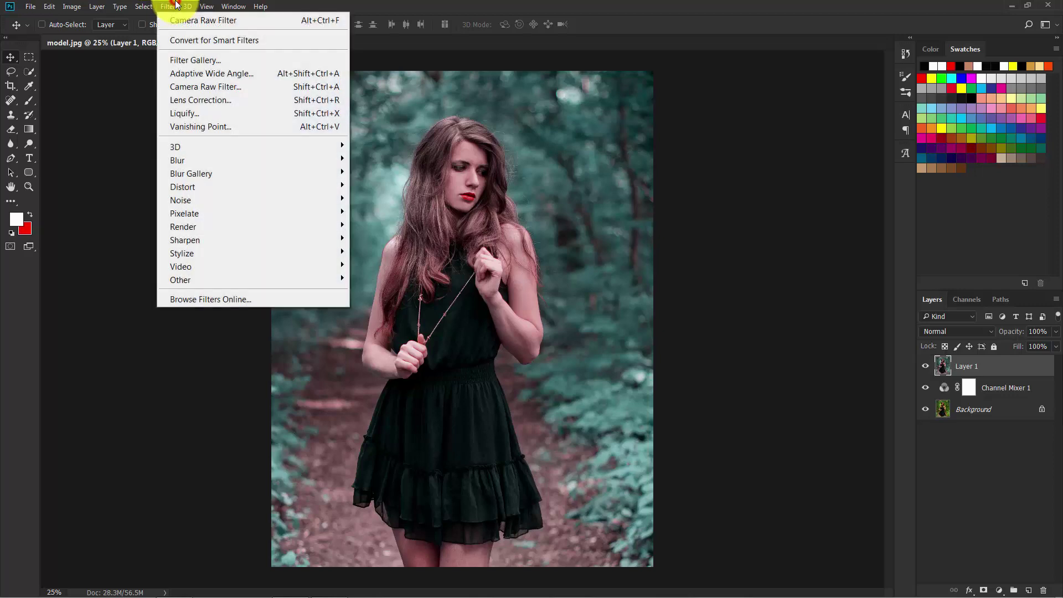
left_click(208, 87)
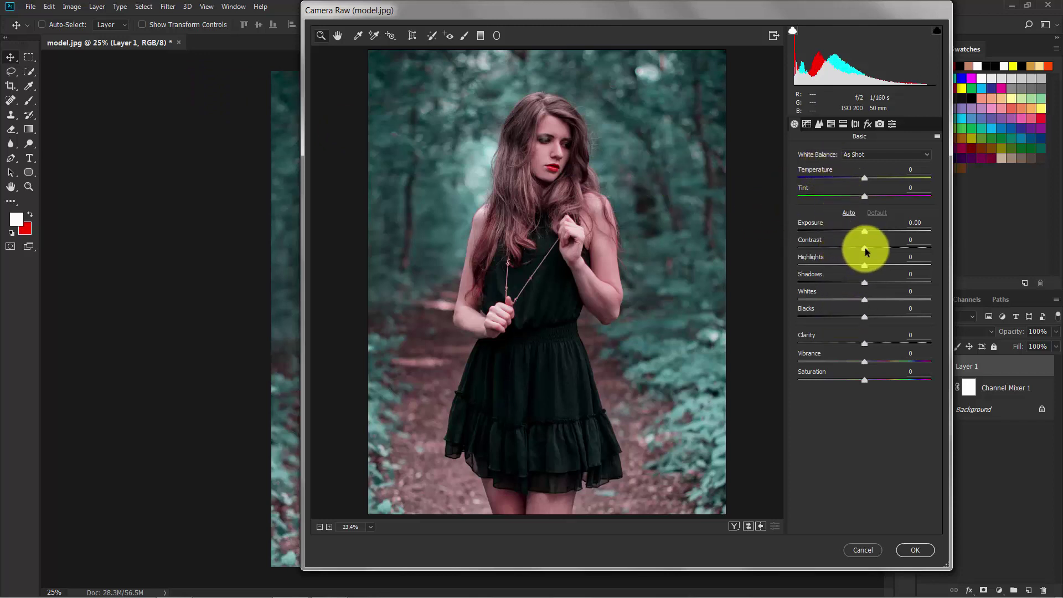
left_click_drag(864, 247, 875, 250)
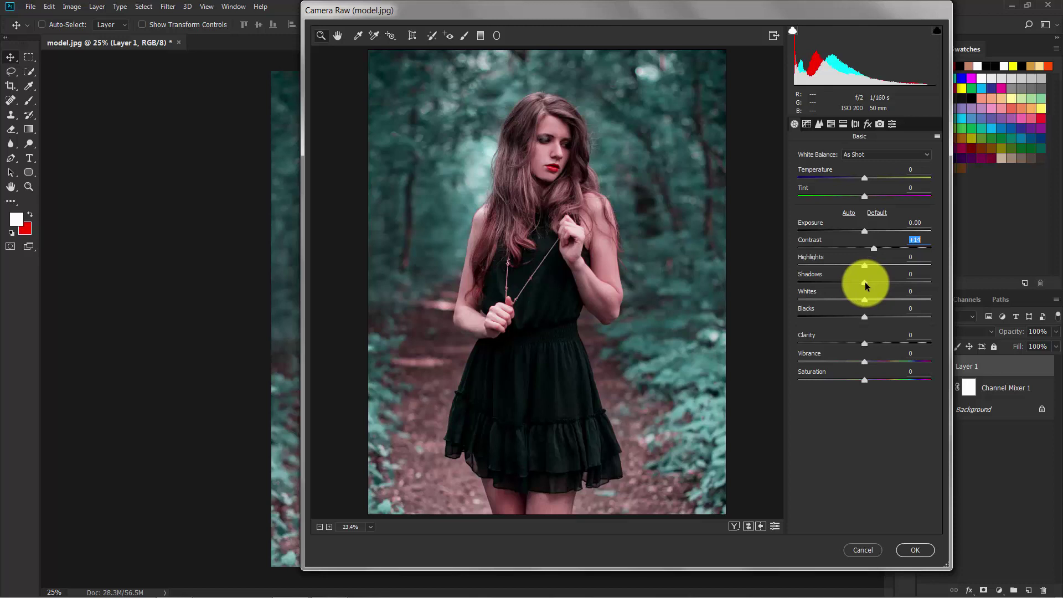
left_click_drag(866, 285, 837, 283)
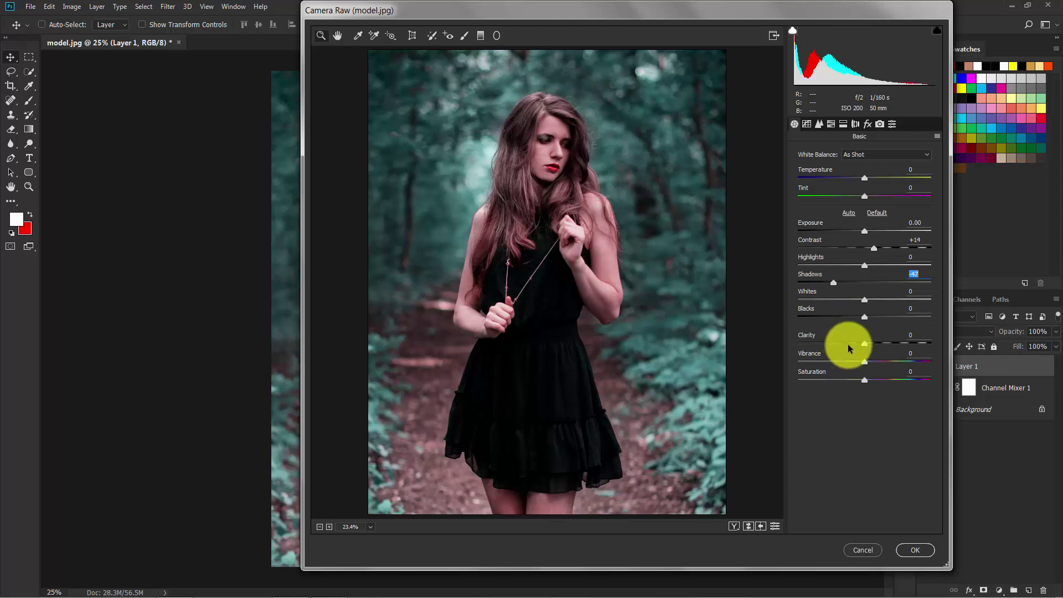
left_click_drag(864, 346, 871, 347)
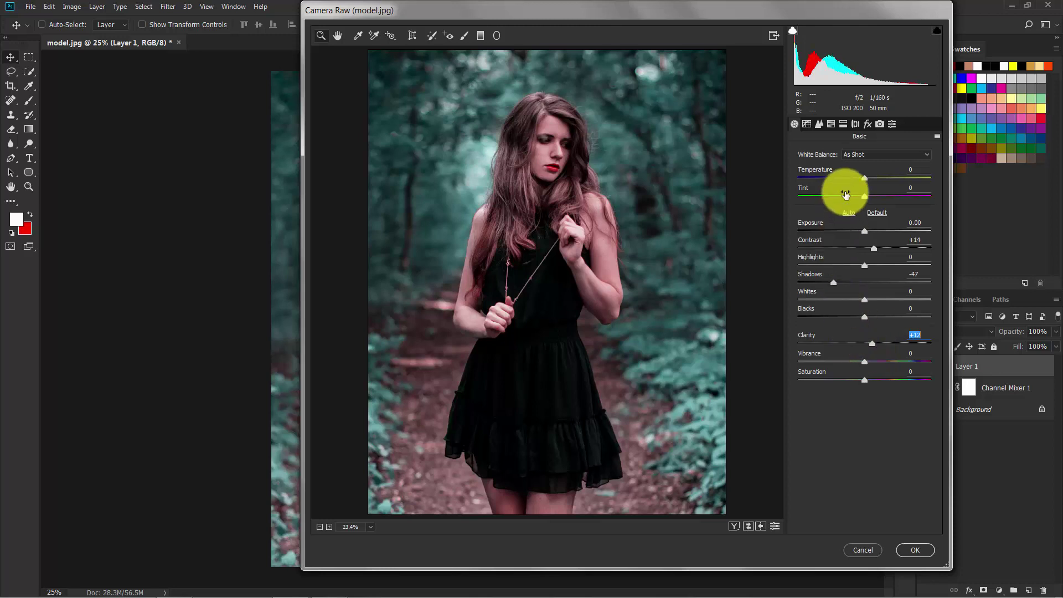
Add a post-crop vignette of -52 in the Effects panel
left_click(868, 123)
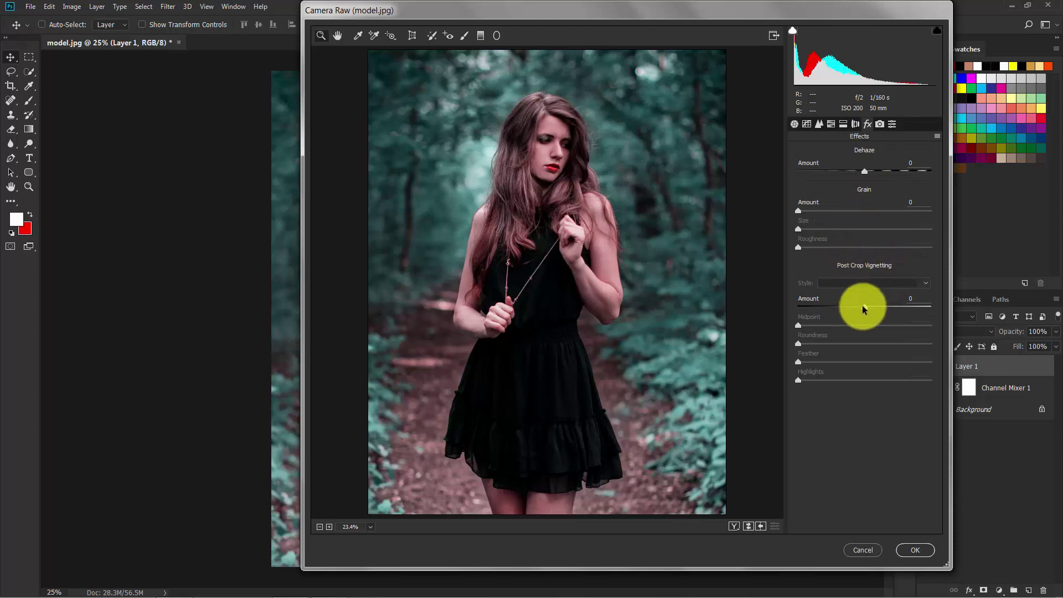
left_click_drag(863, 305, 848, 309)
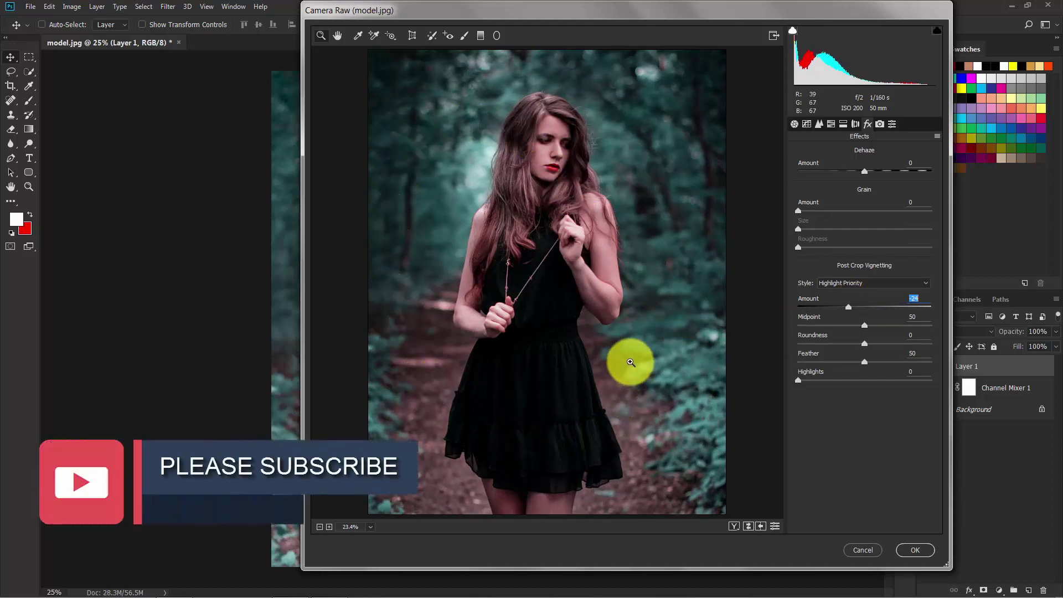
left_click_drag(848, 306, 828, 308)
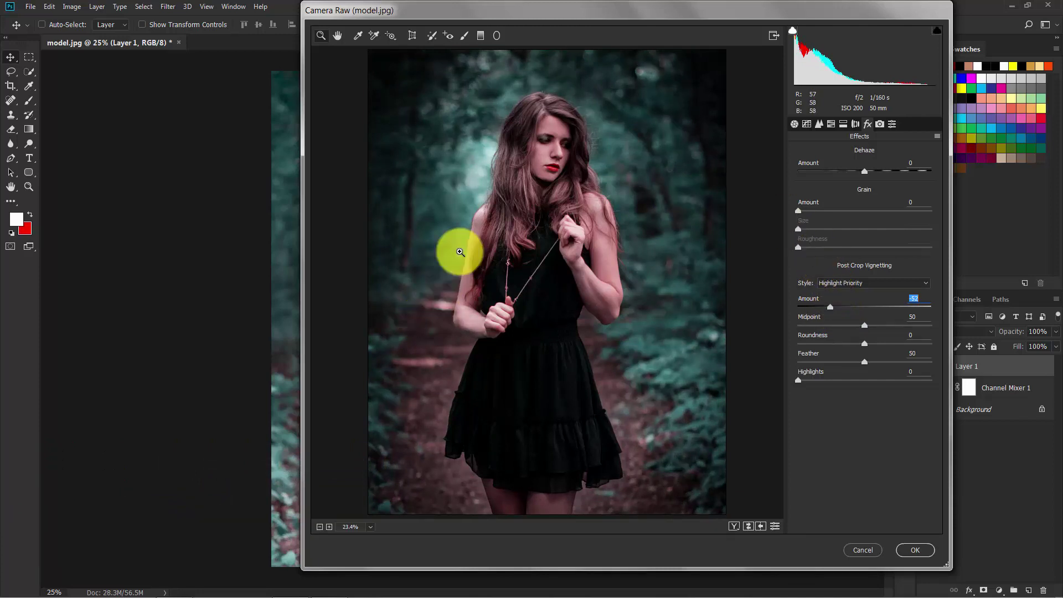
Add Grain amount 30, then fit the whole photo in the preview
left_click(563, 195)
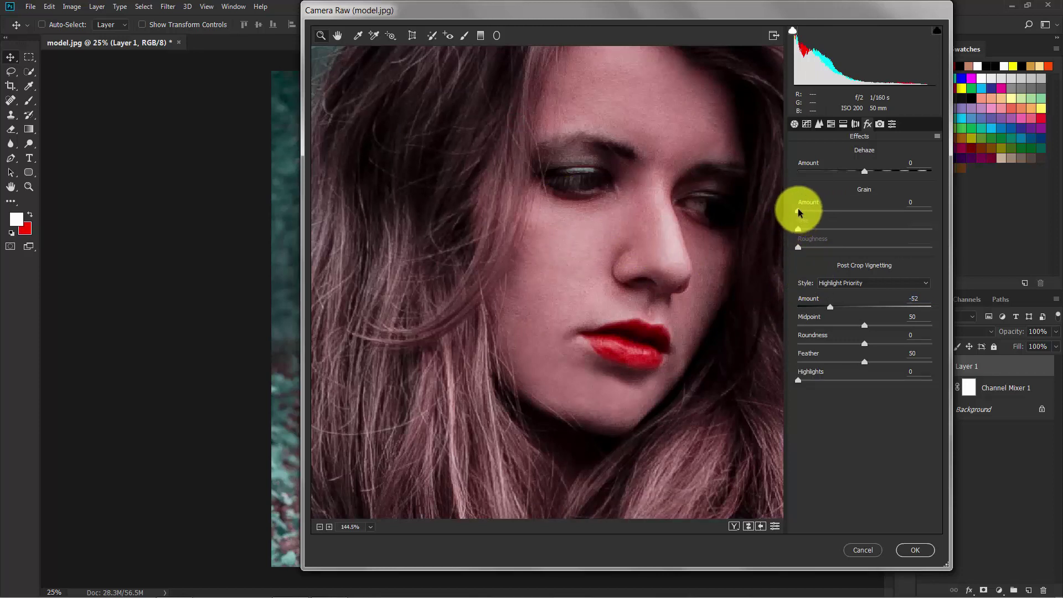
left_click_drag(798, 211, 837, 211)
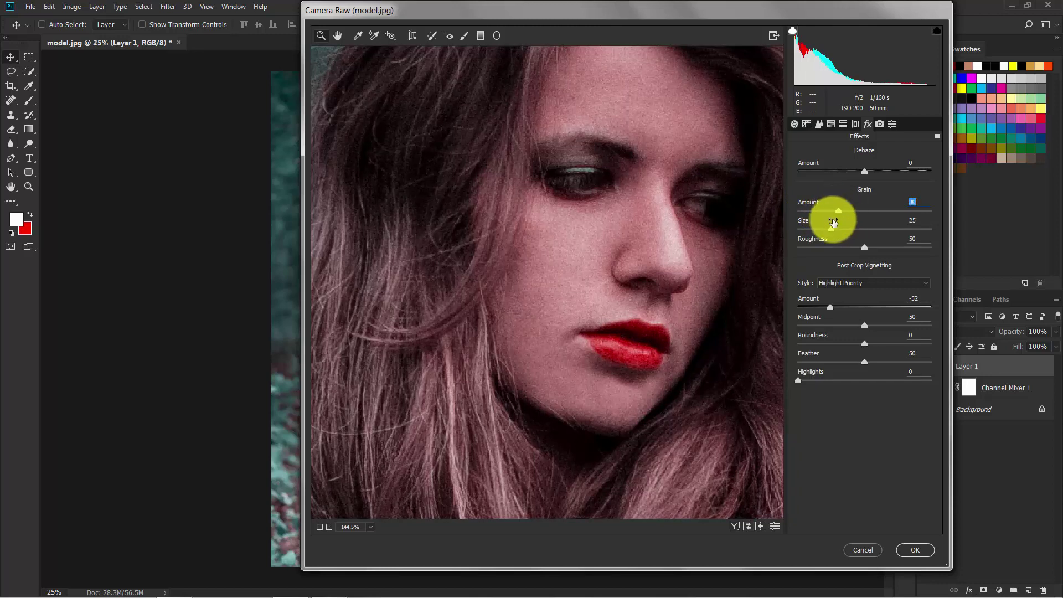
left_click(370, 527)
left_click(373, 495)
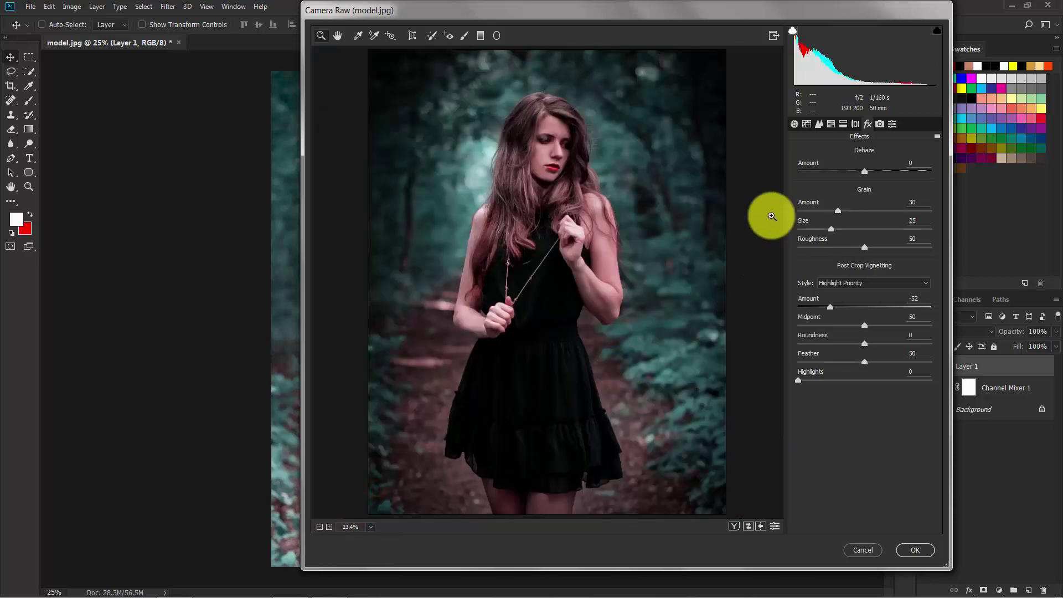
Shift the Aquas hue toward green in the HSL Hue tab
left_click(831, 125)
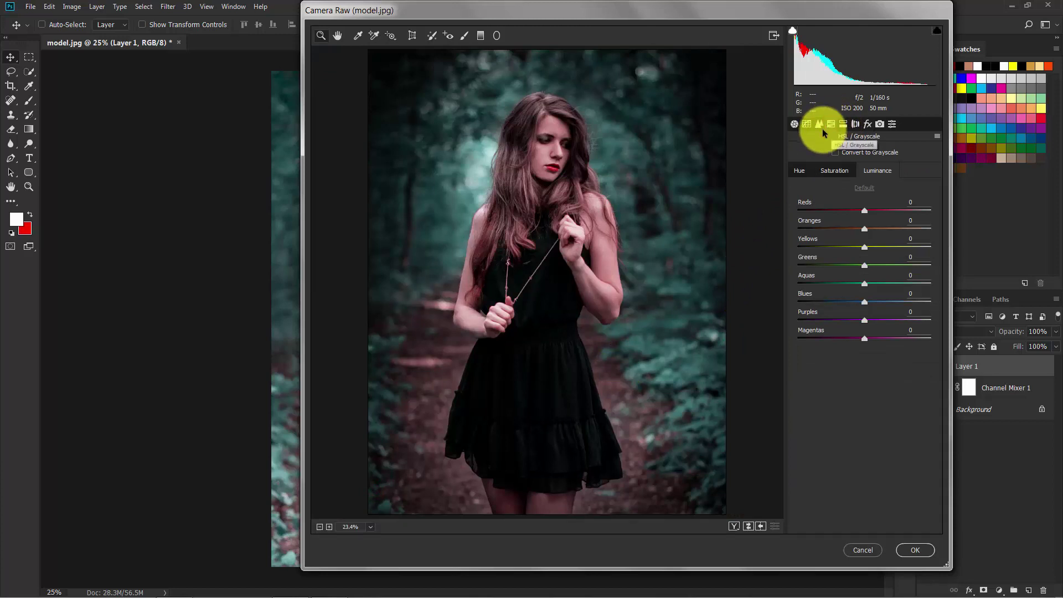
left_click(800, 172)
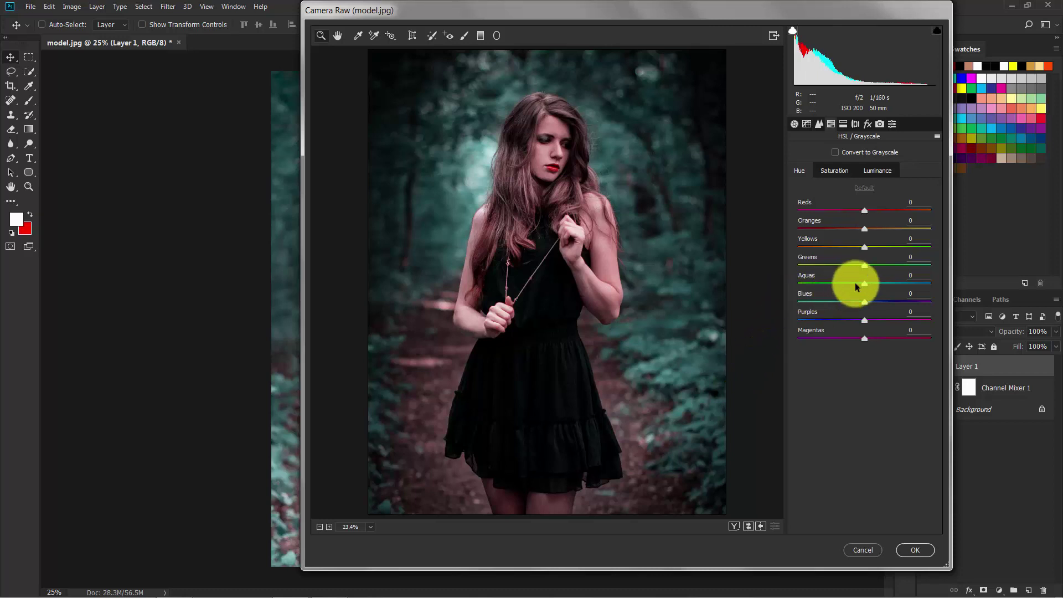
left_click_drag(865, 283, 805, 284)
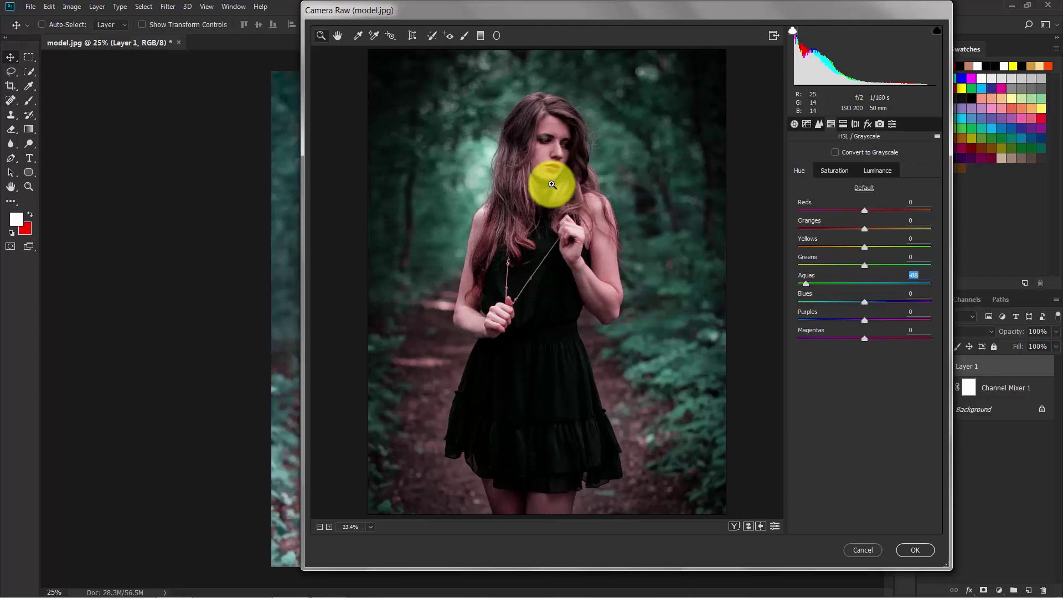
Raise Reds luminance to +70 and Oranges luminance to +50
left_click(879, 171)
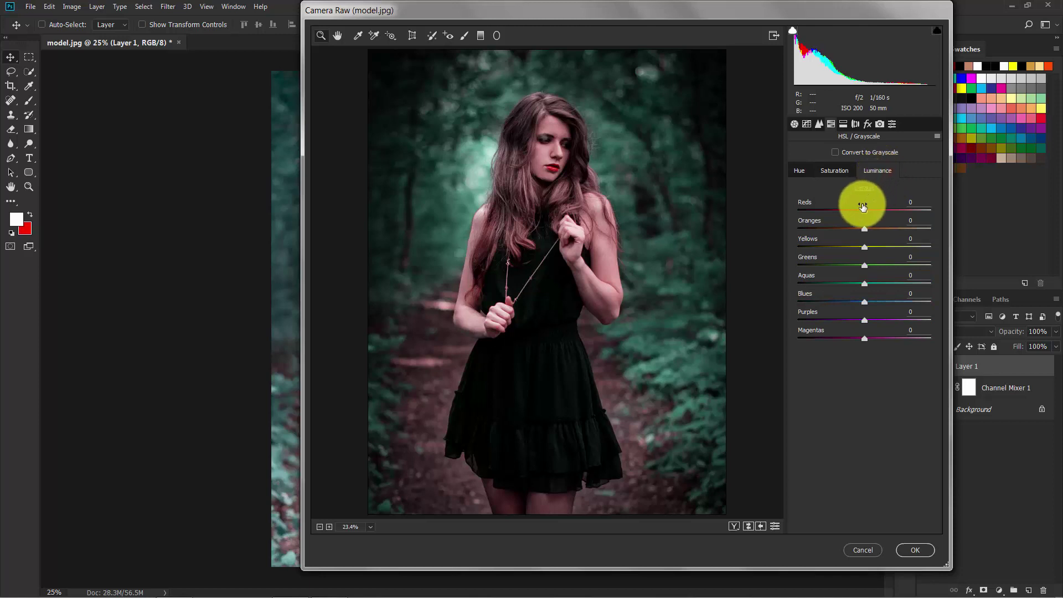
left_click_drag(864, 208, 911, 208)
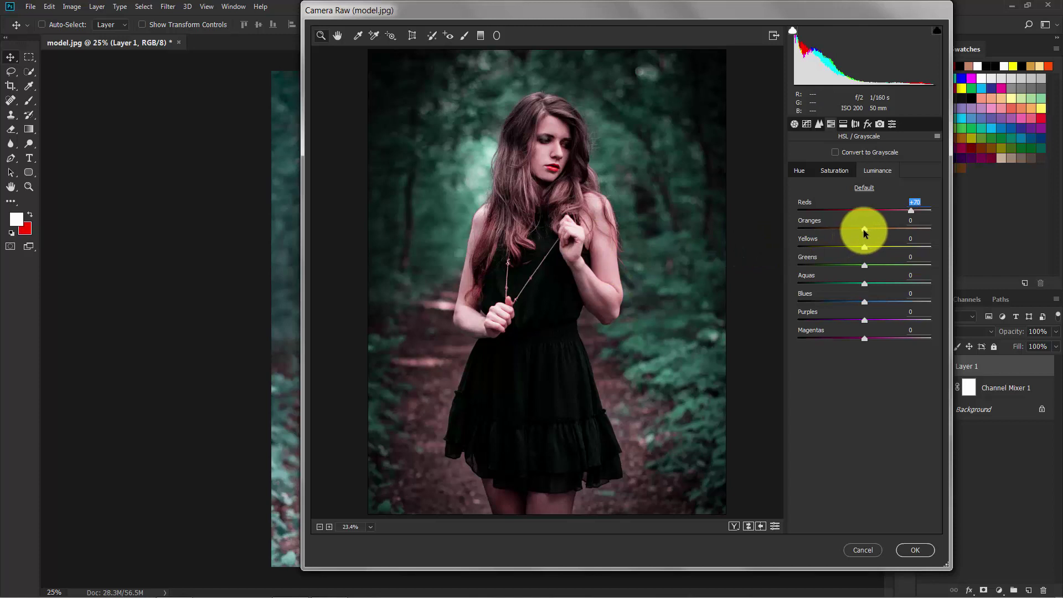
left_click_drag(863, 229, 892, 229)
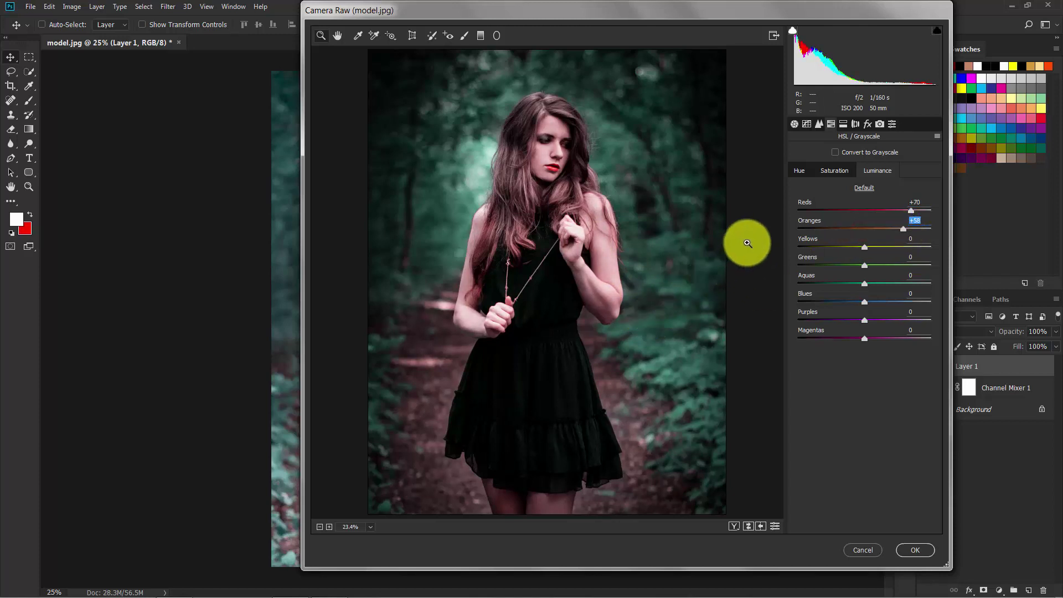
Lift the tone curve's black point to fade the shadows
left_click(807, 124)
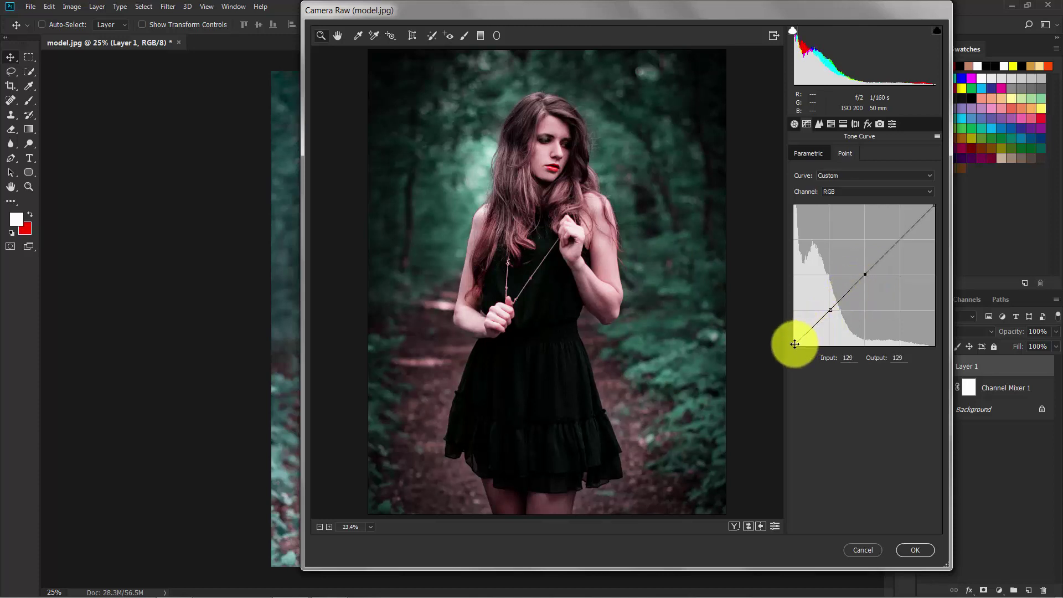
left_click_drag(794, 344, 795, 339)
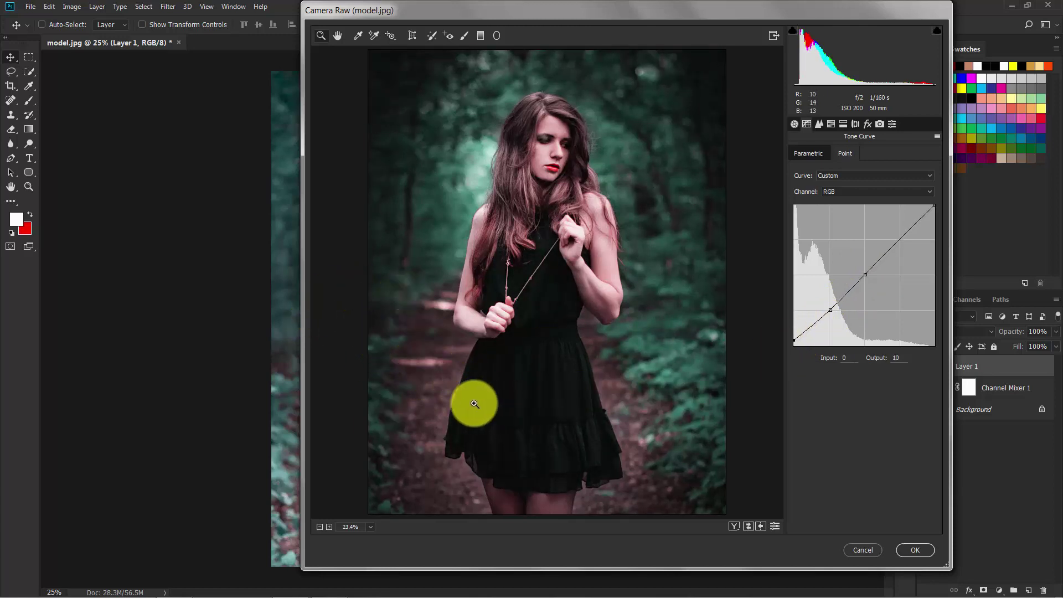
left_click(792, 337)
left_click_drag(793, 337, 792, 333)
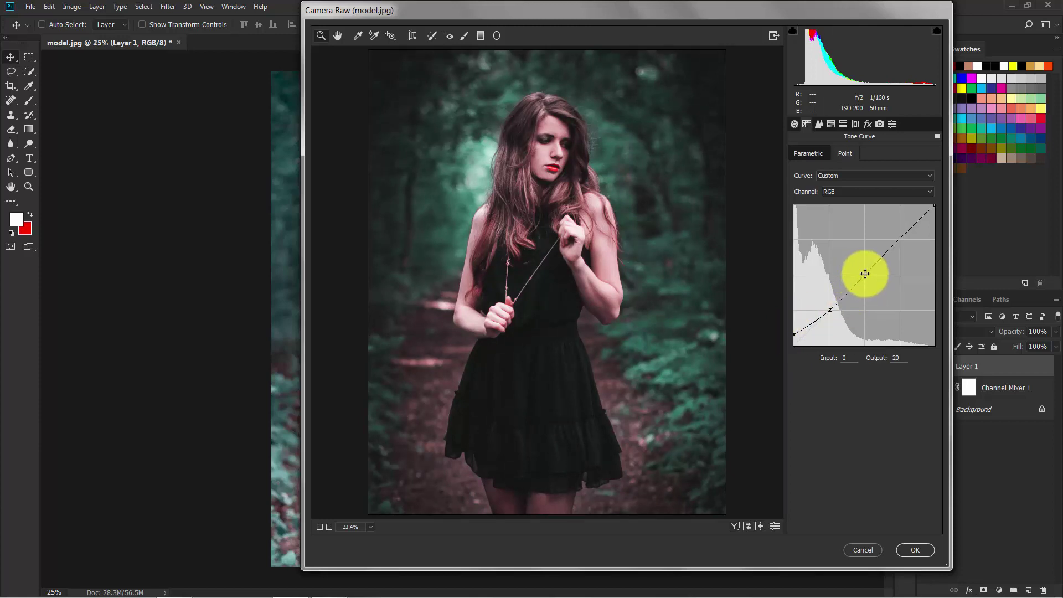
Raise the midtone curve point from 128 to 148 and apply the Camera Raw grade
left_click_drag(865, 273, 865, 271)
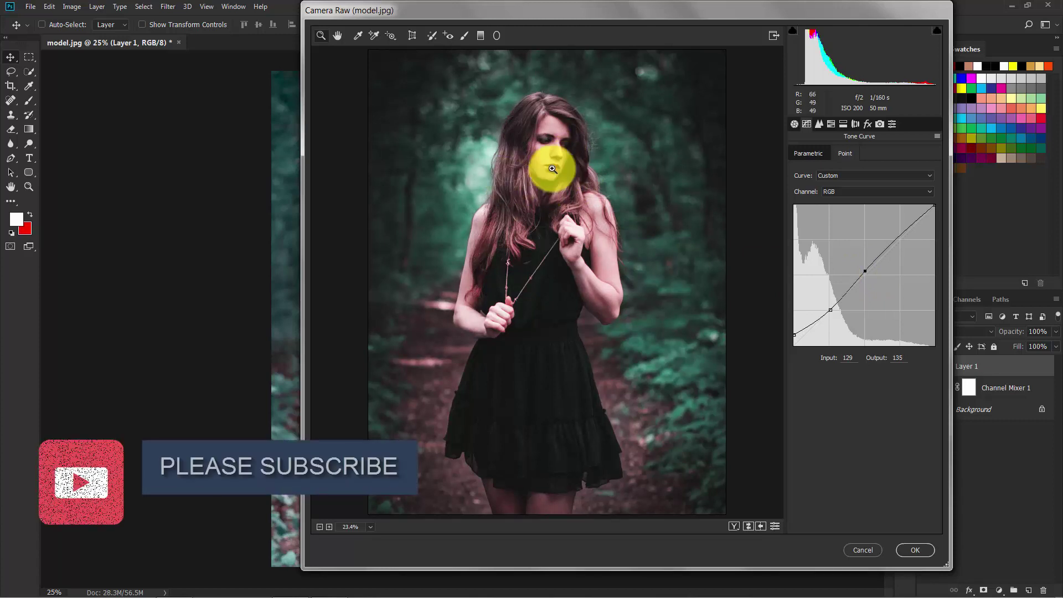
left_click_drag(865, 270, 864, 263)
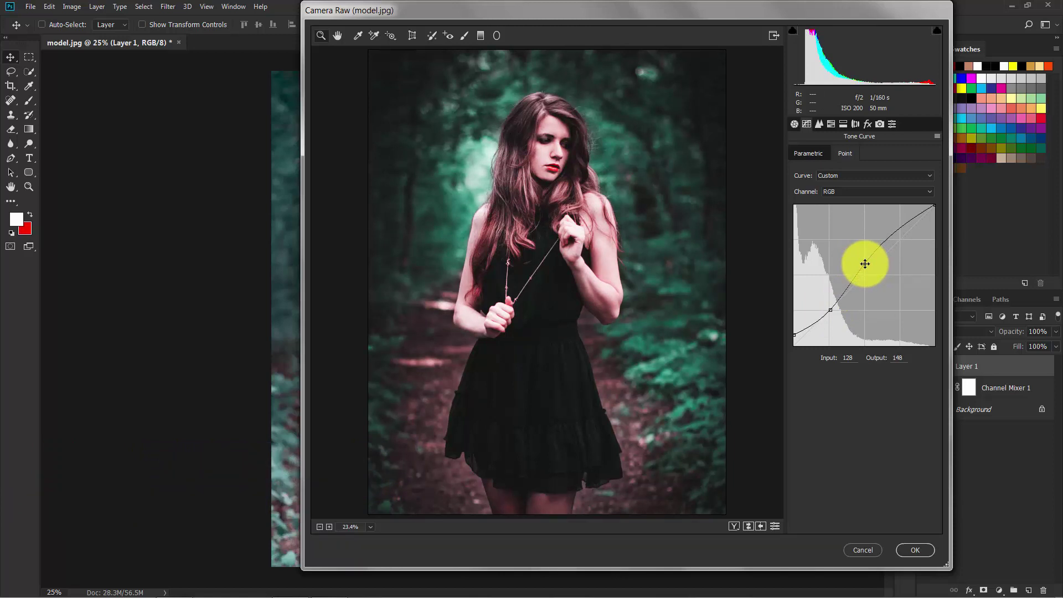
left_click(914, 550)
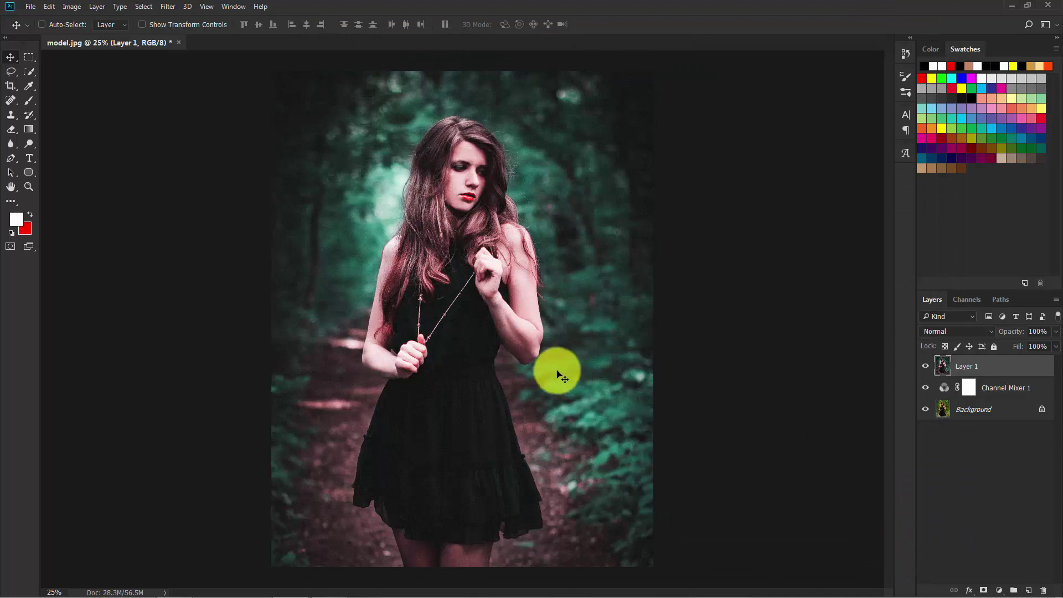
key("ctrl+z")
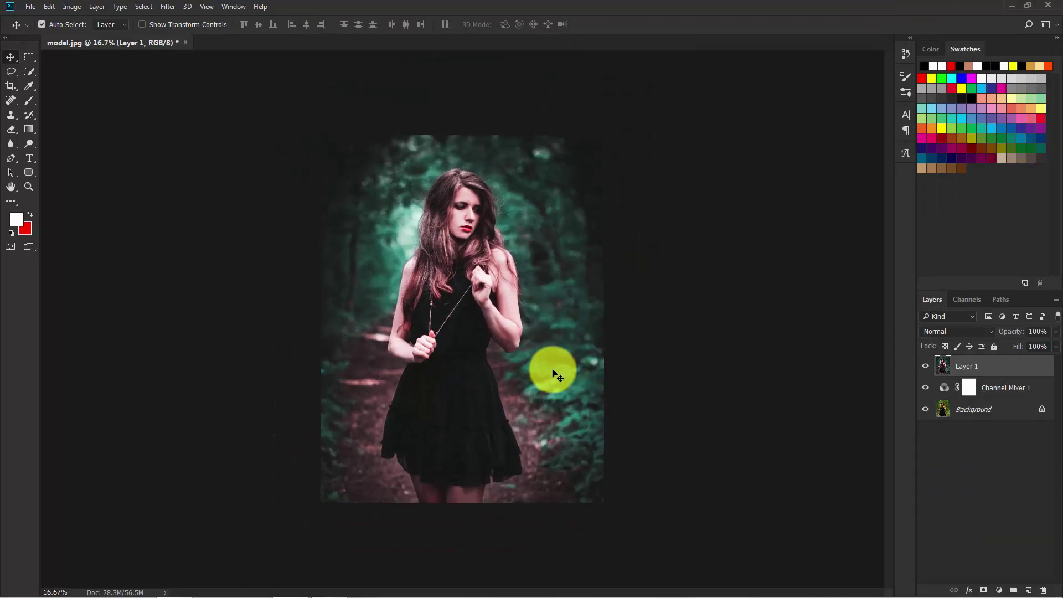
key("ctrl+z")
key("alt")
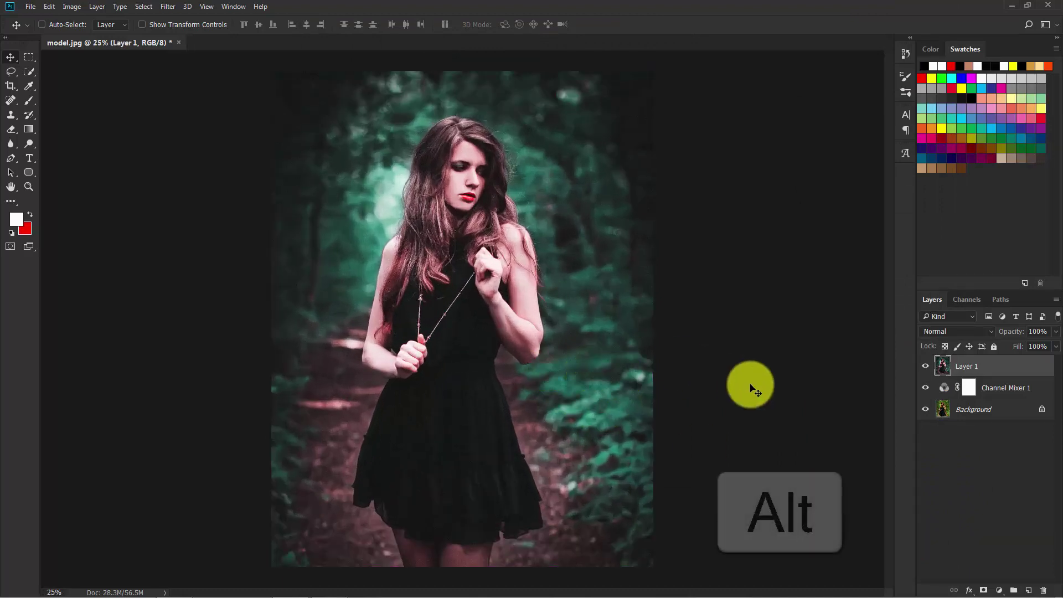
left_click(925, 410, "alt")
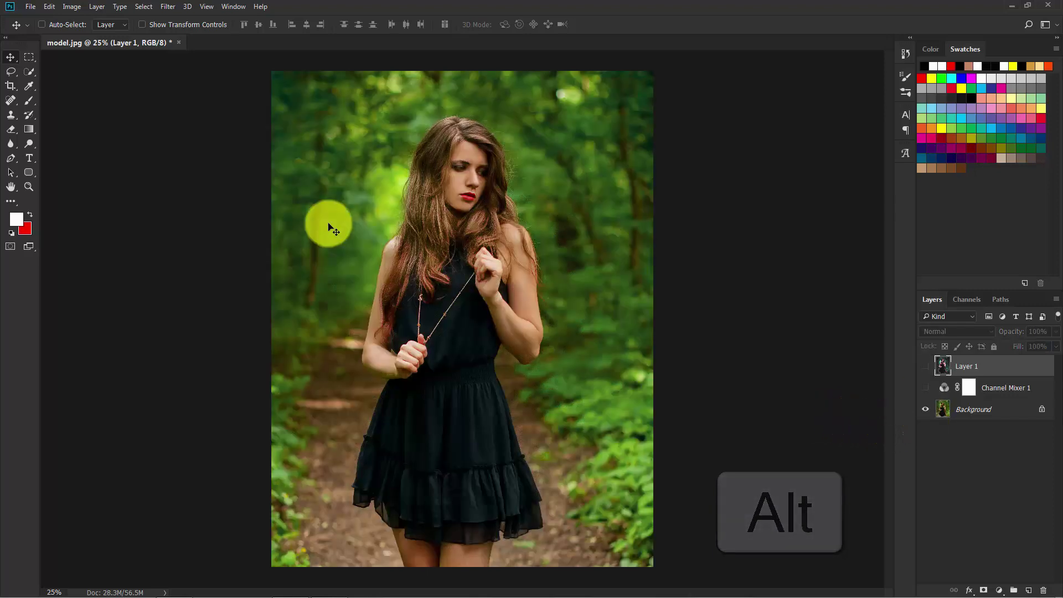
key("ctrl+z")
key("ctrl+plus")
key("ctrl+plus")
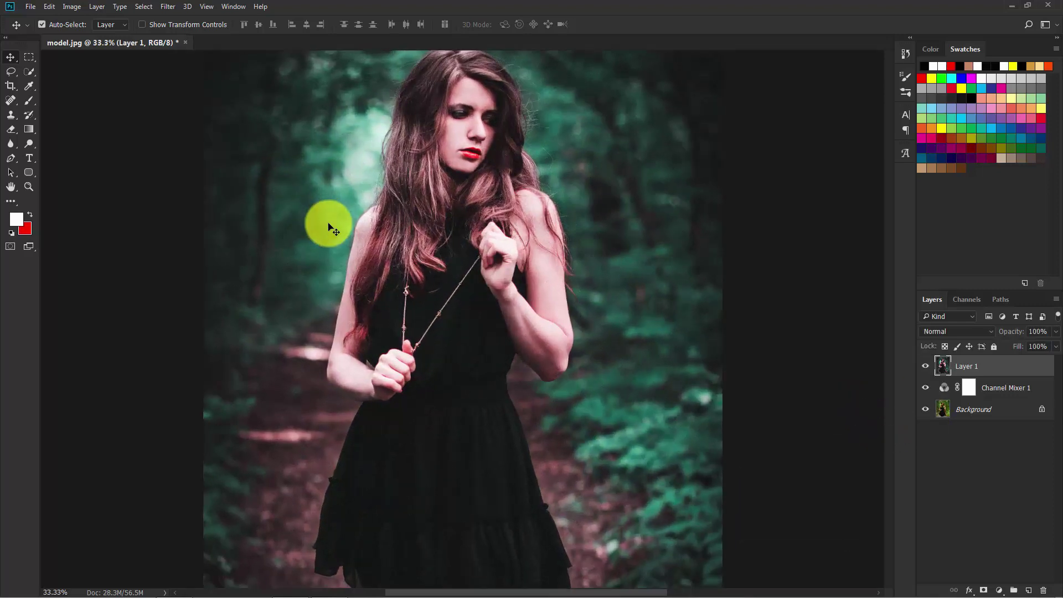
left_click_drag(521, 356, 510, 427)
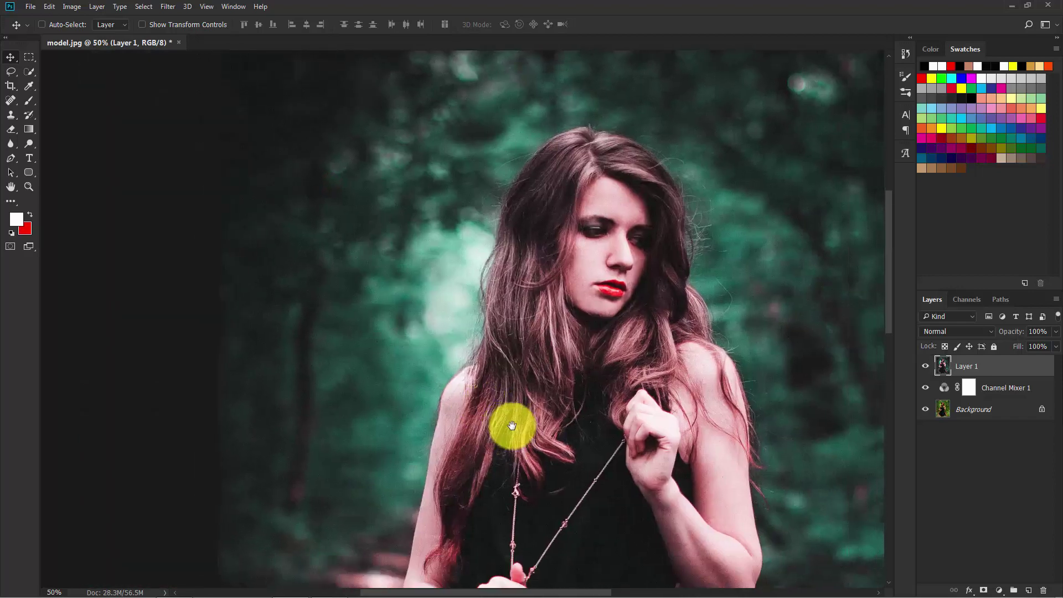
left_click(924, 413, "alt")
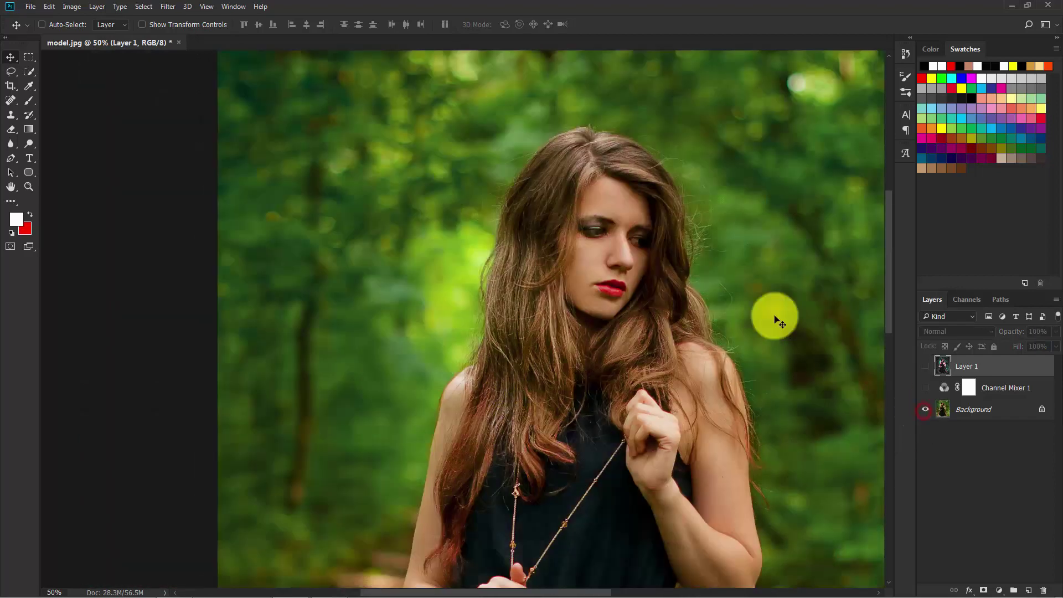
left_click_drag(626, 281, 529, 278)
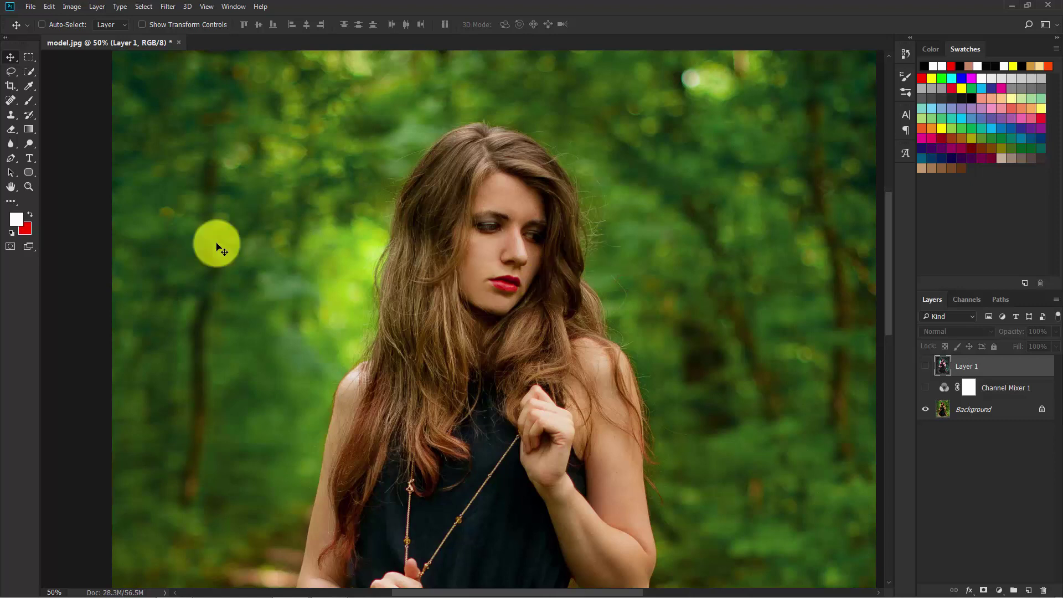
left_click(925, 409, "alt")
key("ctrl+minus")
key("ctrl+minus")
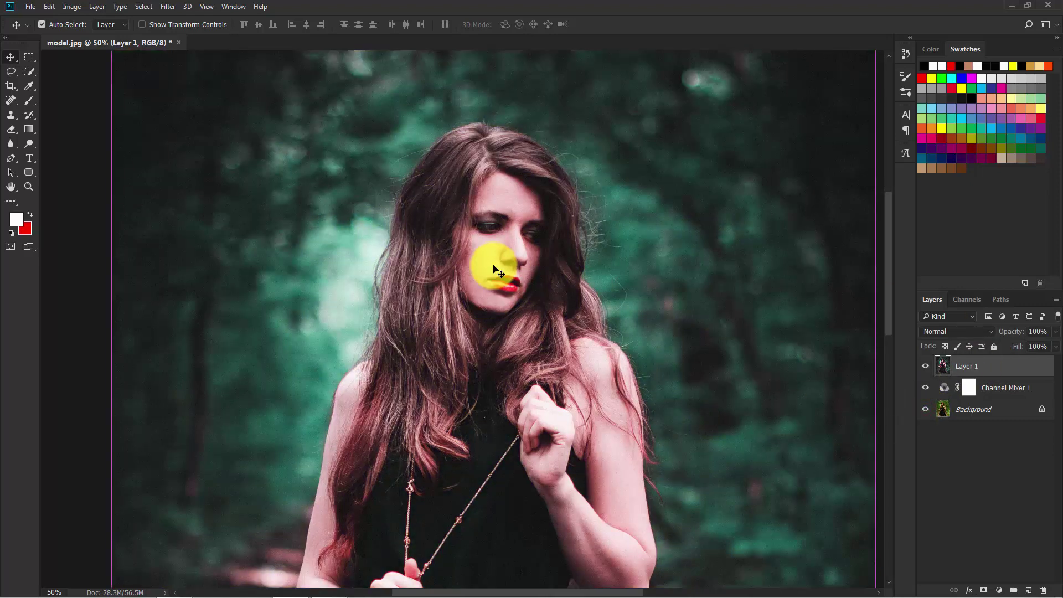